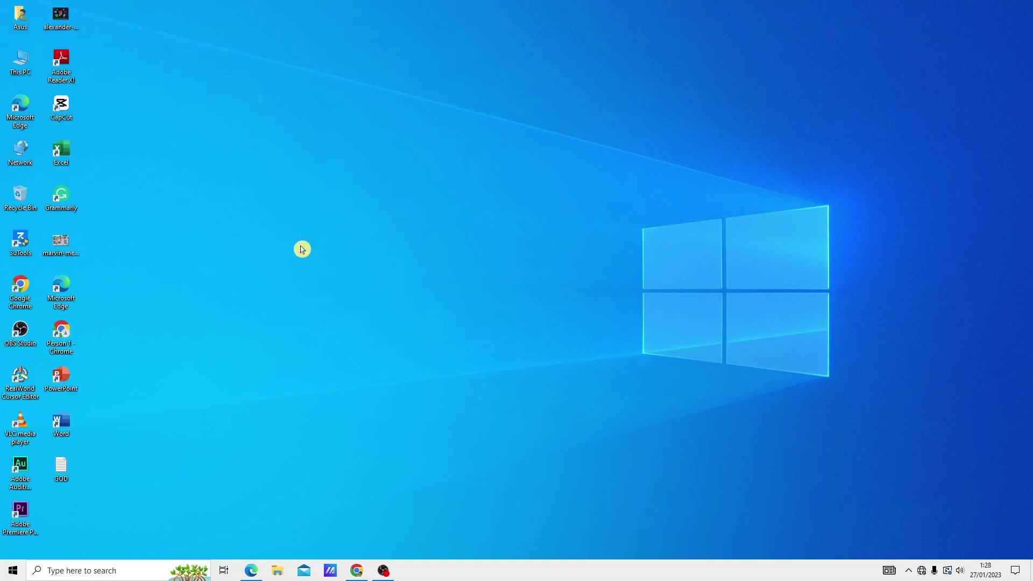
right_click(295, 231)
click(316, 262)
right_click(316, 248)
click(334, 279)
right_click(298, 247)
click(329, 281)
right_click(262, 193)
click(296, 226)
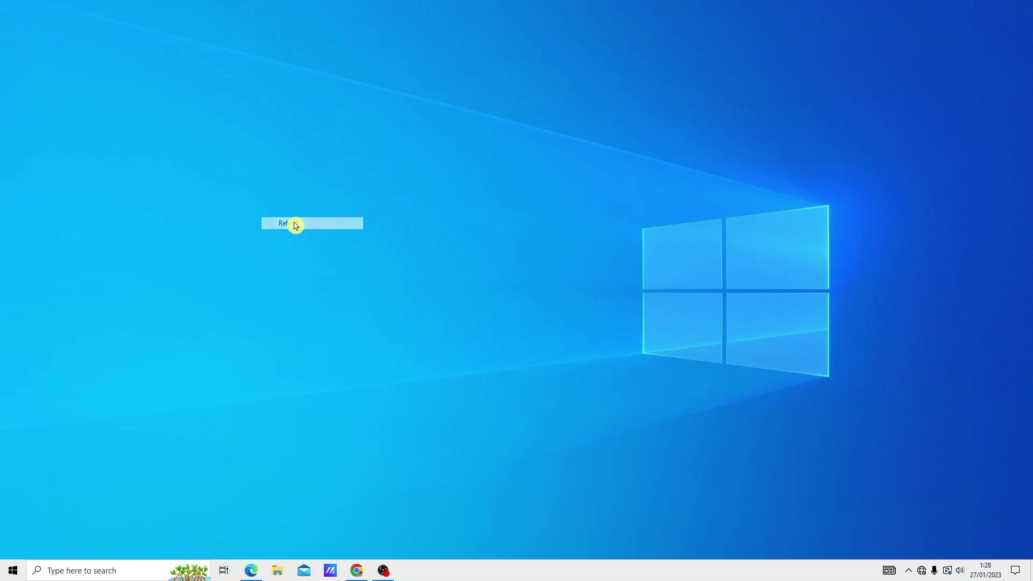
right_click(284, 198)
click(300, 228)
right_click(283, 207)
click(312, 237)
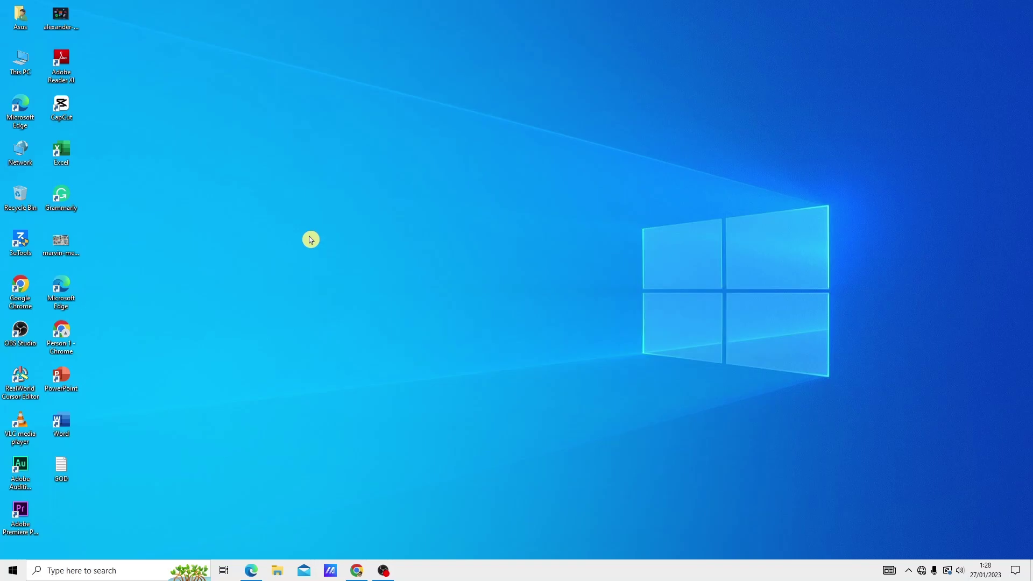
right_click(252, 185)
click(281, 219)
Open the Windows Services console by running services.msc.
click(74, 570)
text(run)
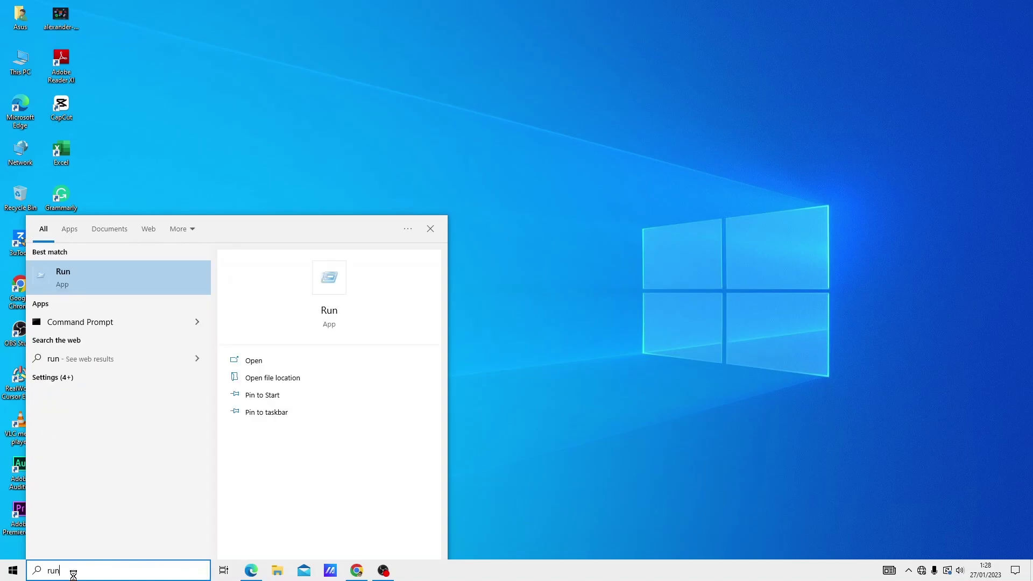
key(Return)
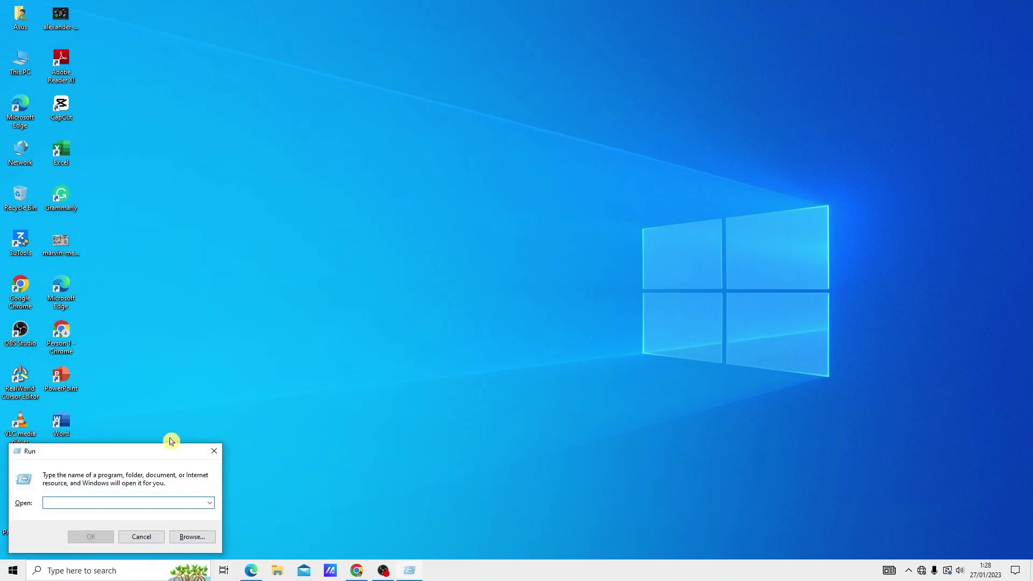
text(serv)
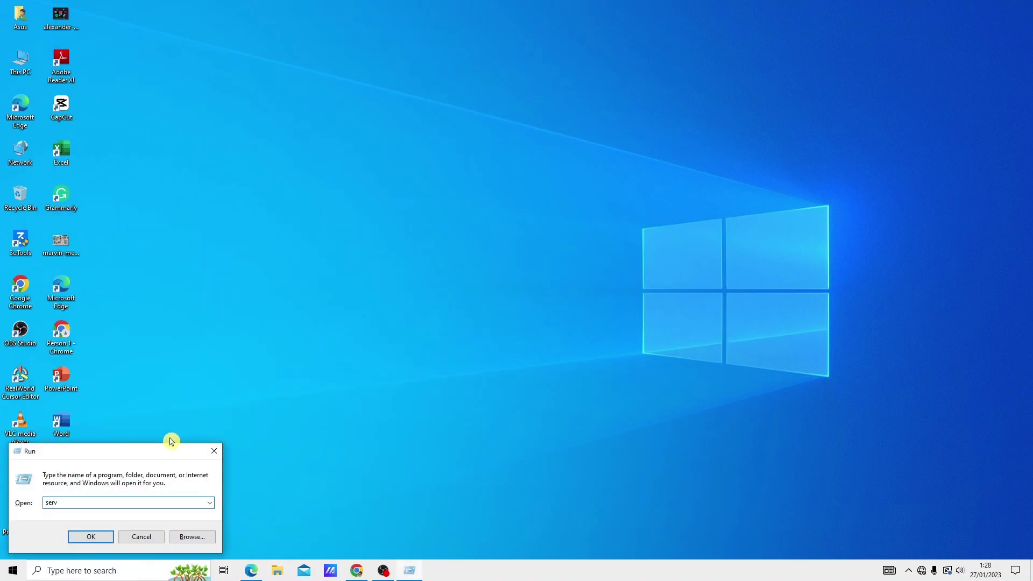
text(ices.msc)
key(Return)
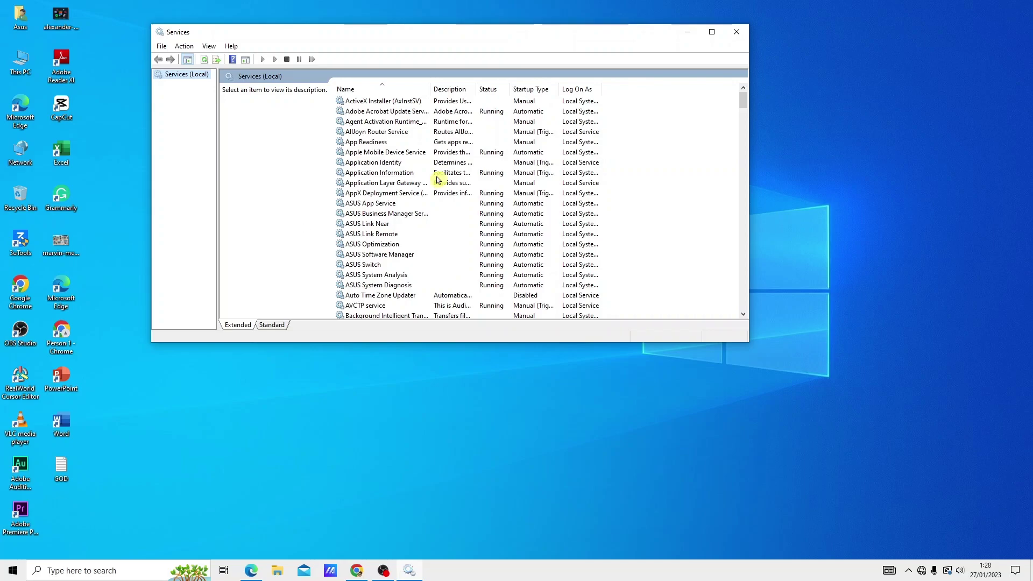
Find the Windows Update service in the services list and open its properties.
scroll(421, 169, down, 7)
scroll(421, 170, down, 16)
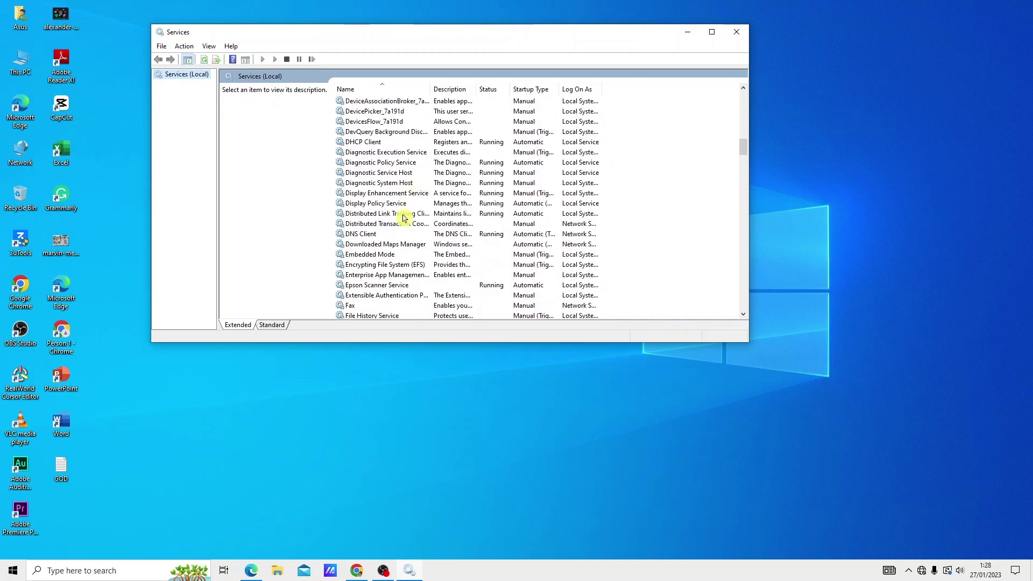
scroll(432, 207, down, 7)
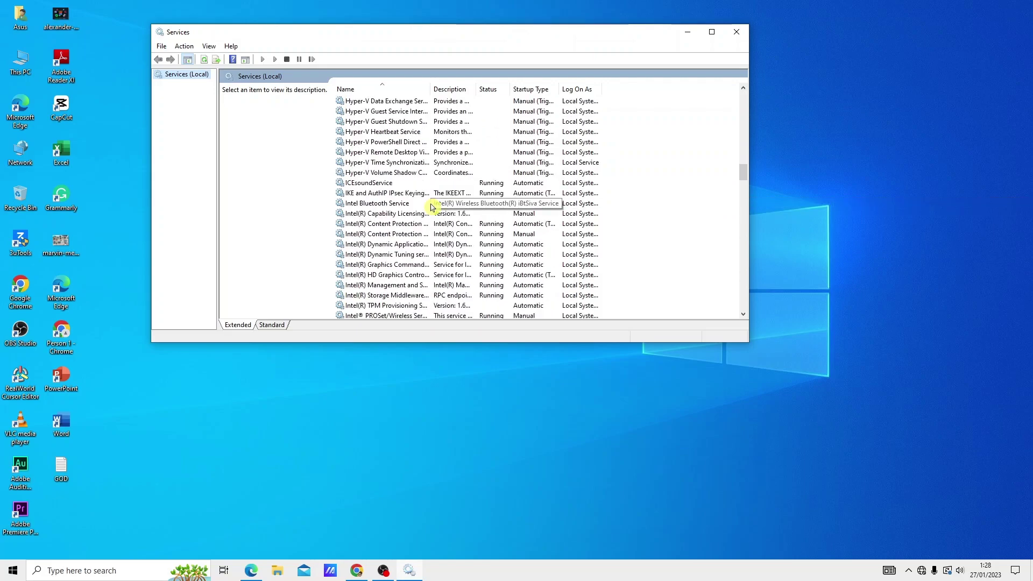
scroll(433, 206, down, 10)
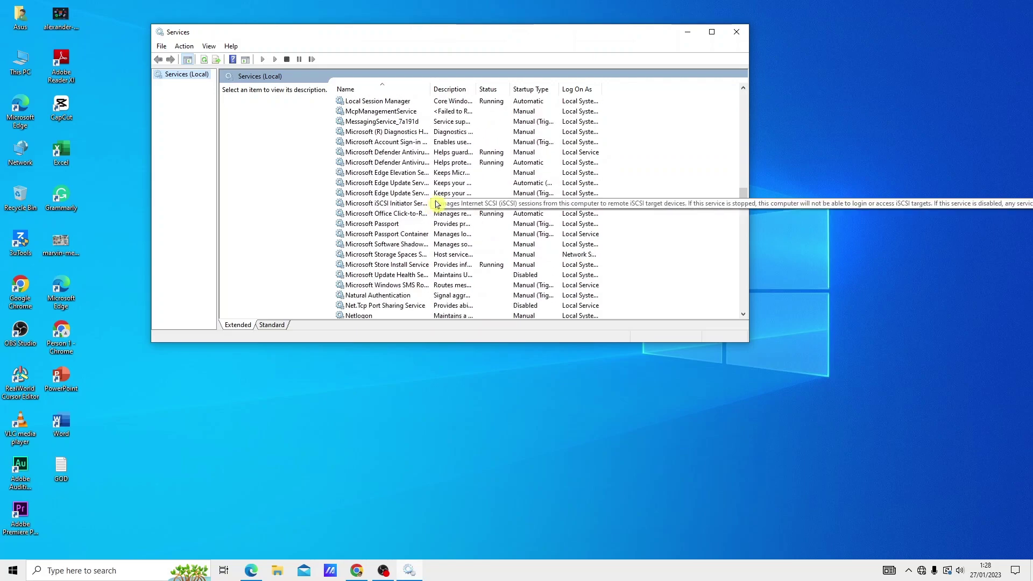
scroll(433, 199, down, 15)
scroll(432, 199, down, 20)
scroll(431, 210, down, 10)
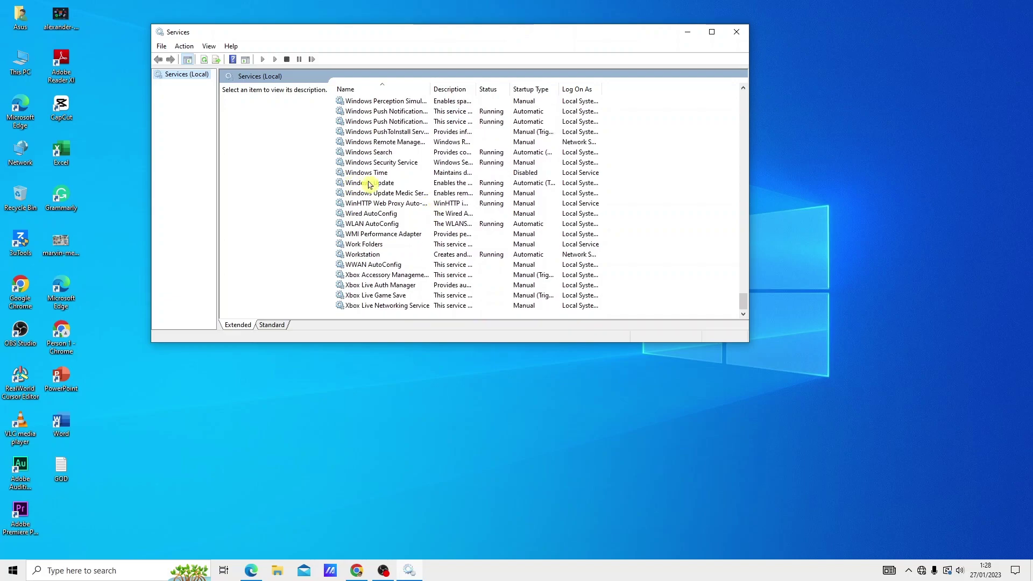
click(365, 183)
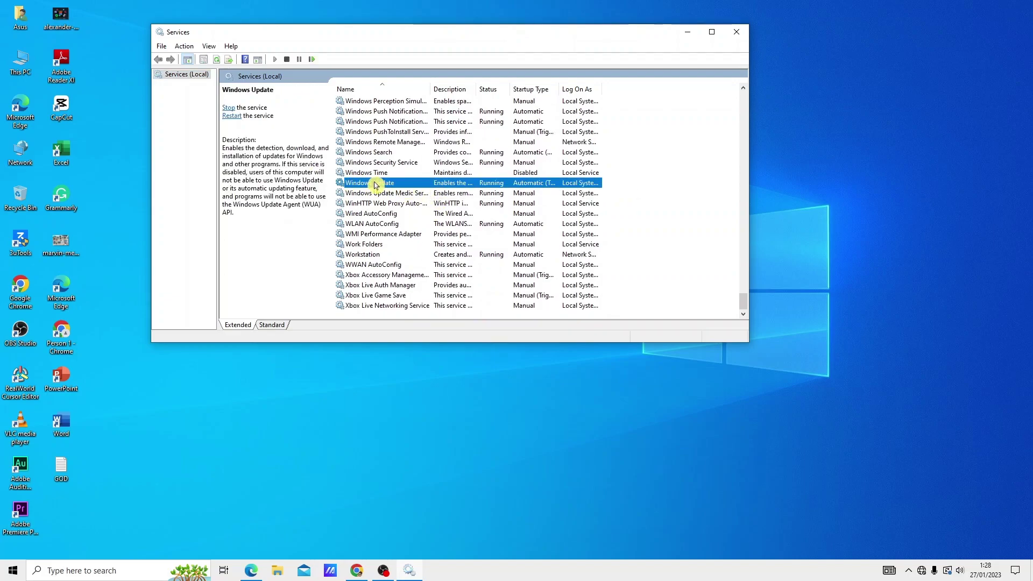
double_click(375, 184)
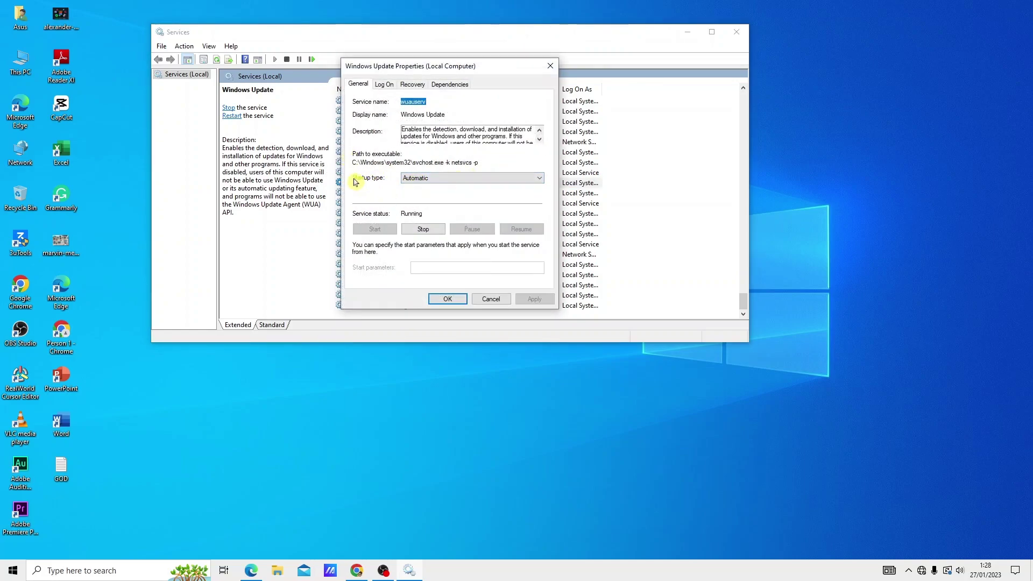
Set the Windows Update service's startup type to Disabled and stop the running service.
click(423, 183)
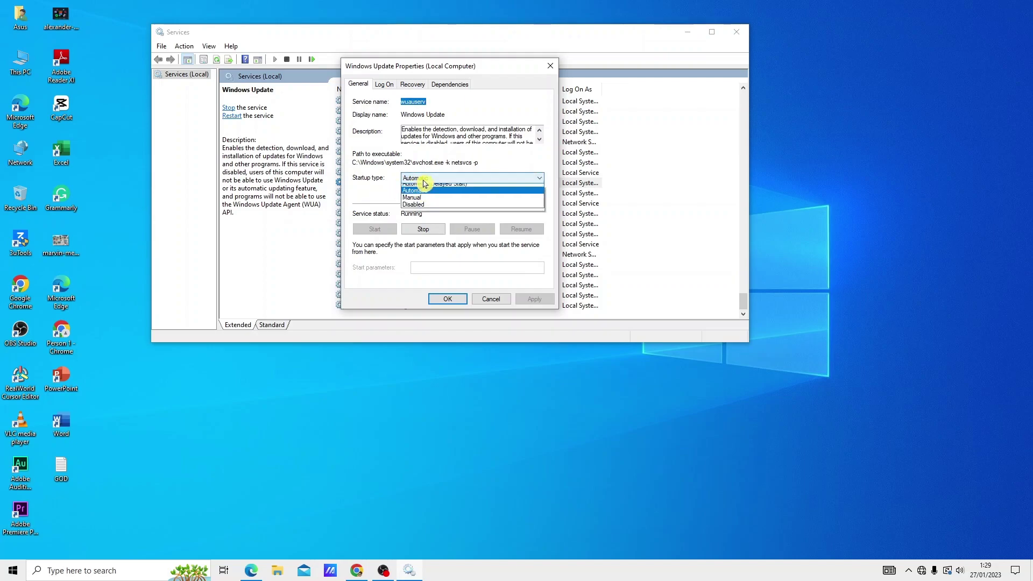
click(418, 210)
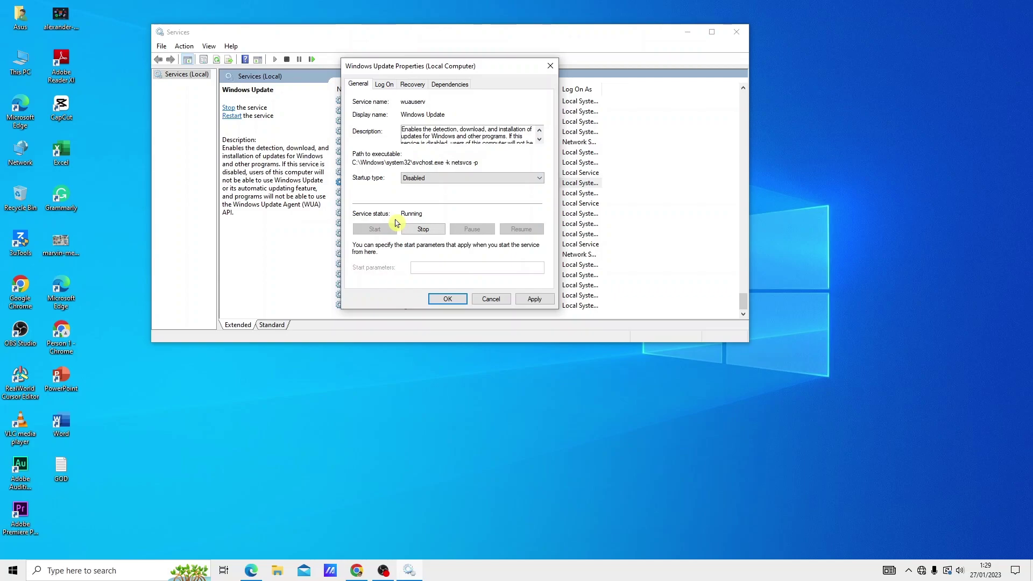
click(423, 230)
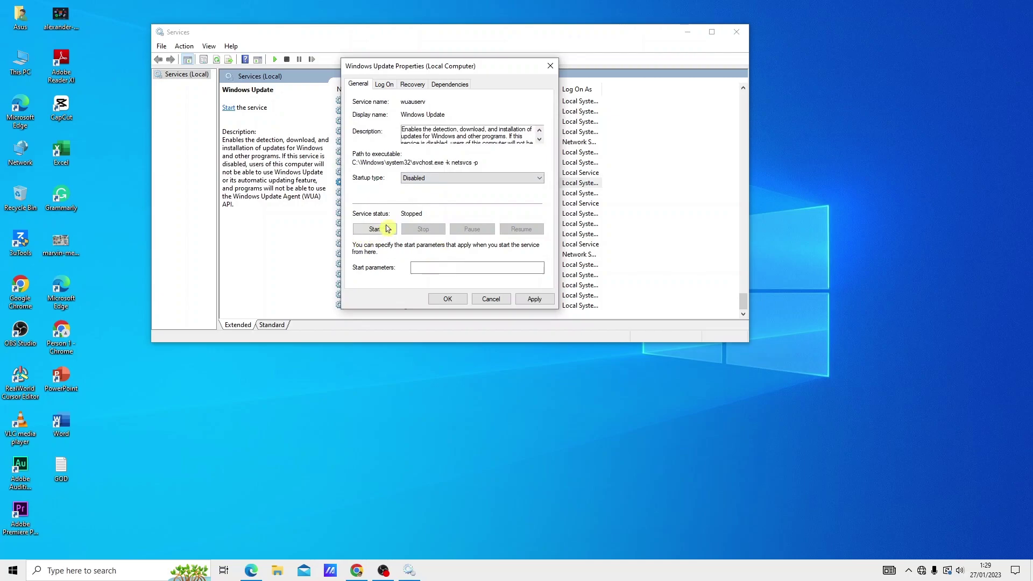
click(422, 180)
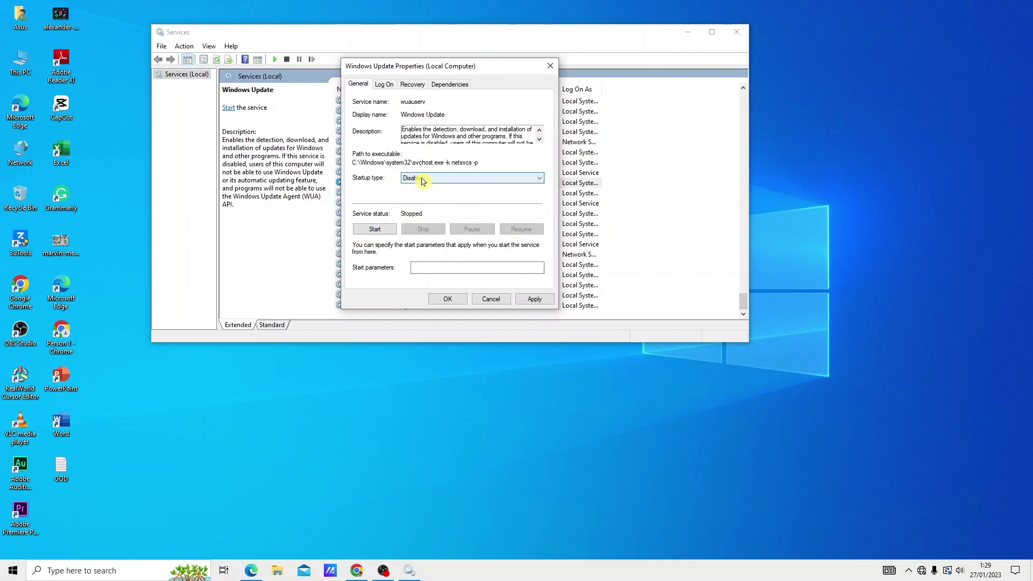
Set the service's recovery values to reset fail count after 0 days and restart after 0 minutes, apply them, and close Services.
click(416, 87)
click(447, 166)
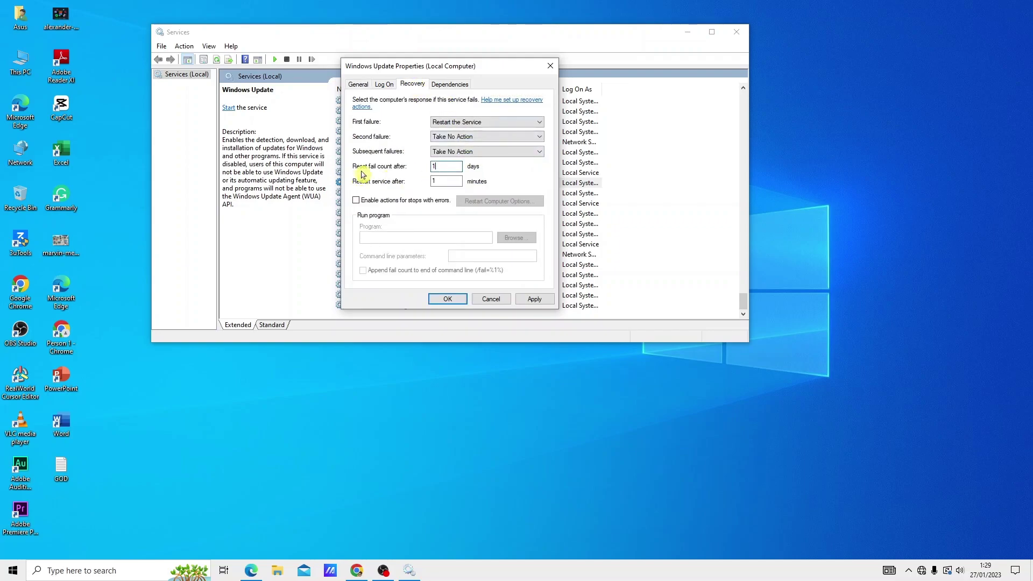
key(space)
key(BackSpace)
click(447, 180)
click(539, 301)
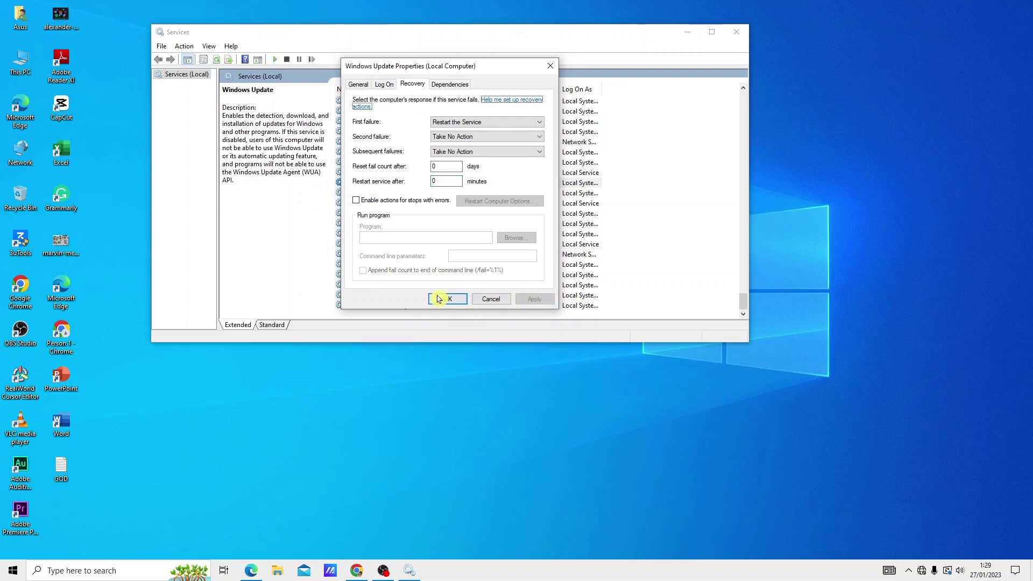
click(446, 298)
click(735, 32)
right_click(397, 143)
right_click(263, 171)
click(289, 204)
right_click(272, 191)
click(293, 223)
right_click(268, 185)
click(288, 217)
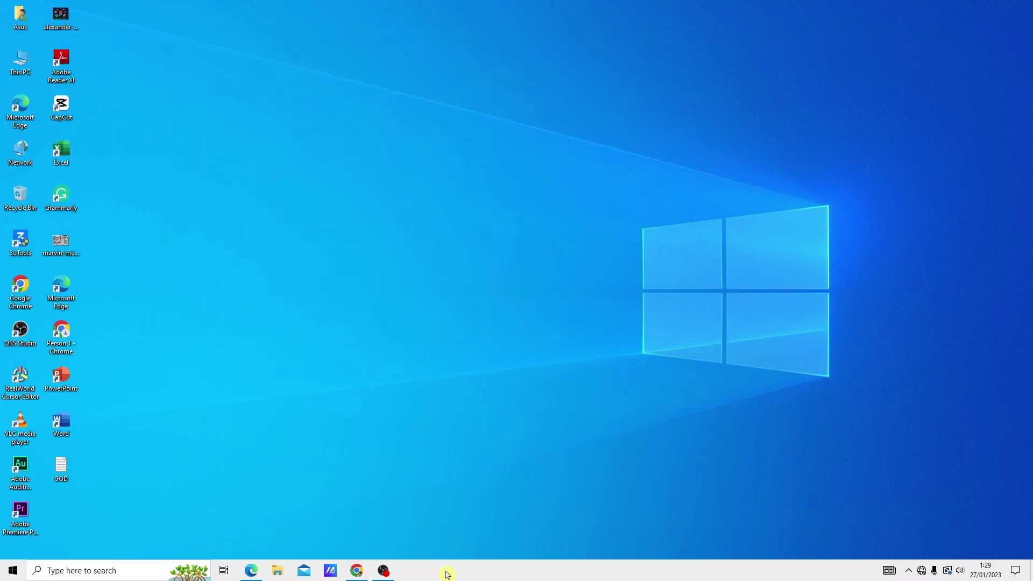
right_click(447, 574)
click(233, 522)
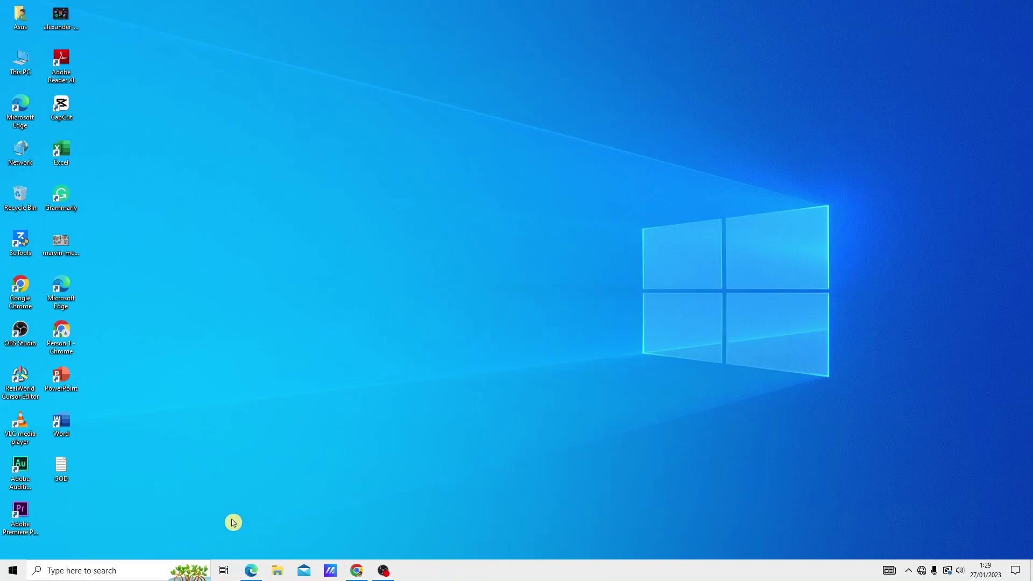
Open the Windows Update advanced options under Update & Security in the Settings app.
click(117, 570)
text(setii)
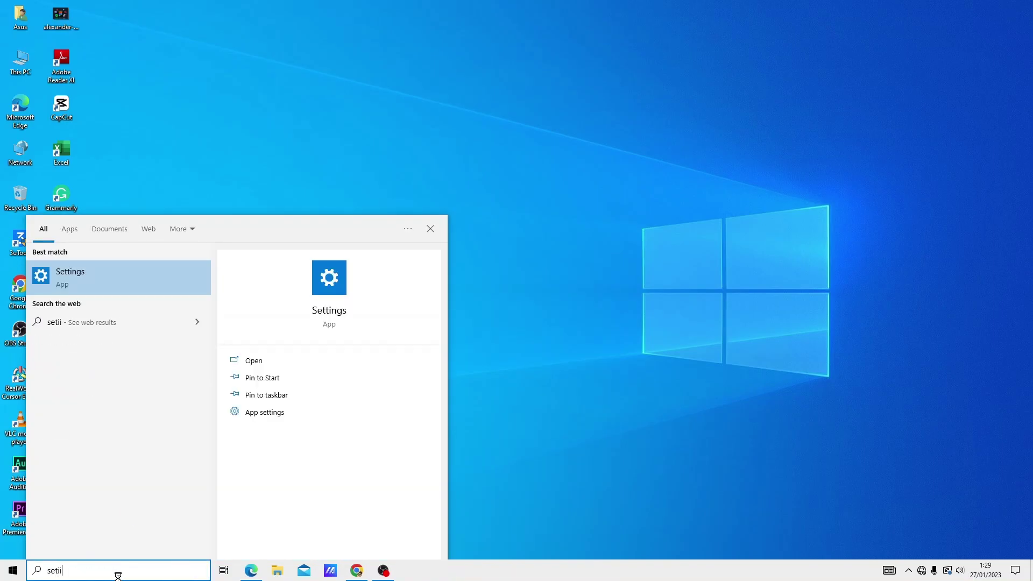
click(85, 287)
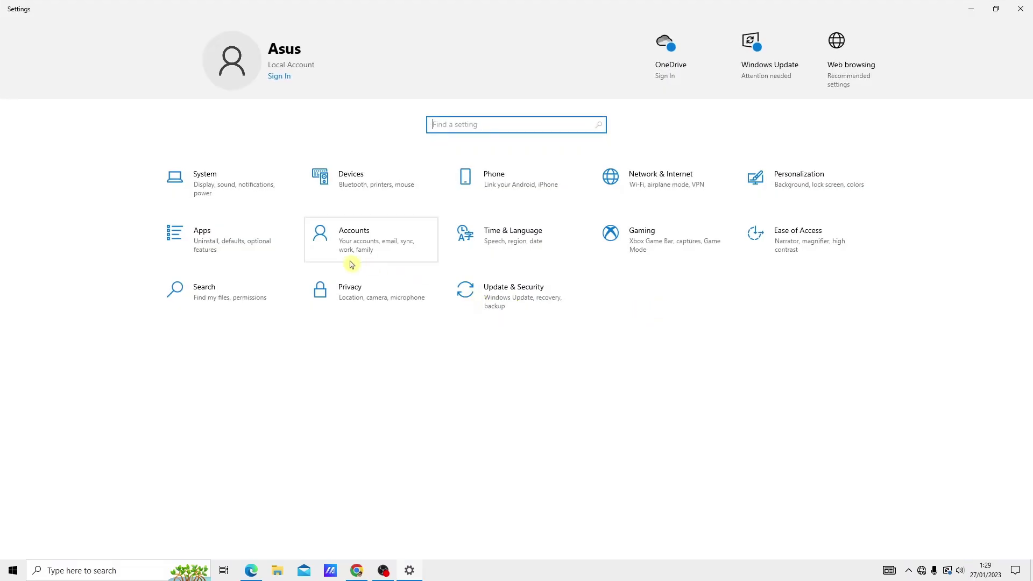
click(507, 295)
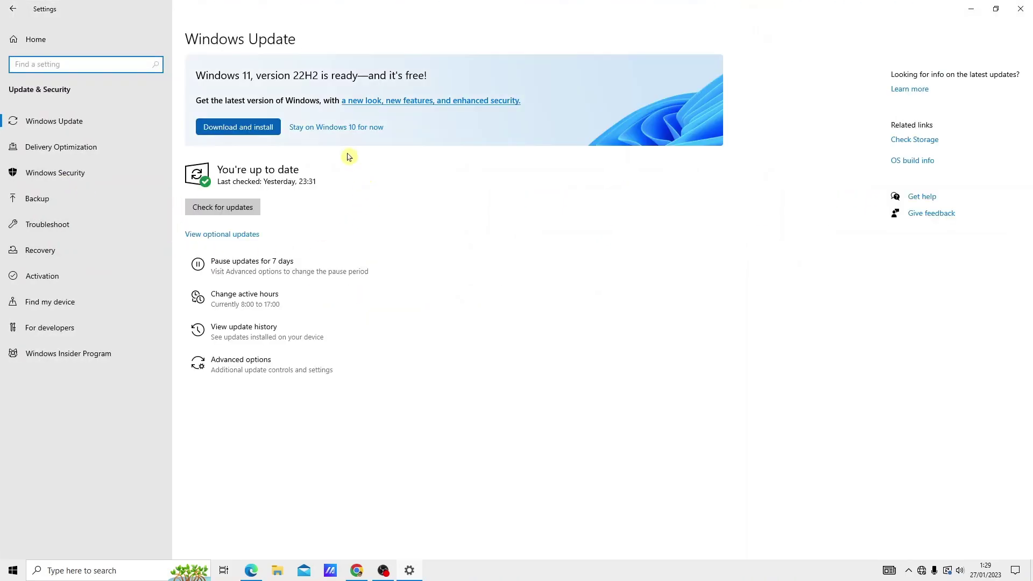
click(263, 368)
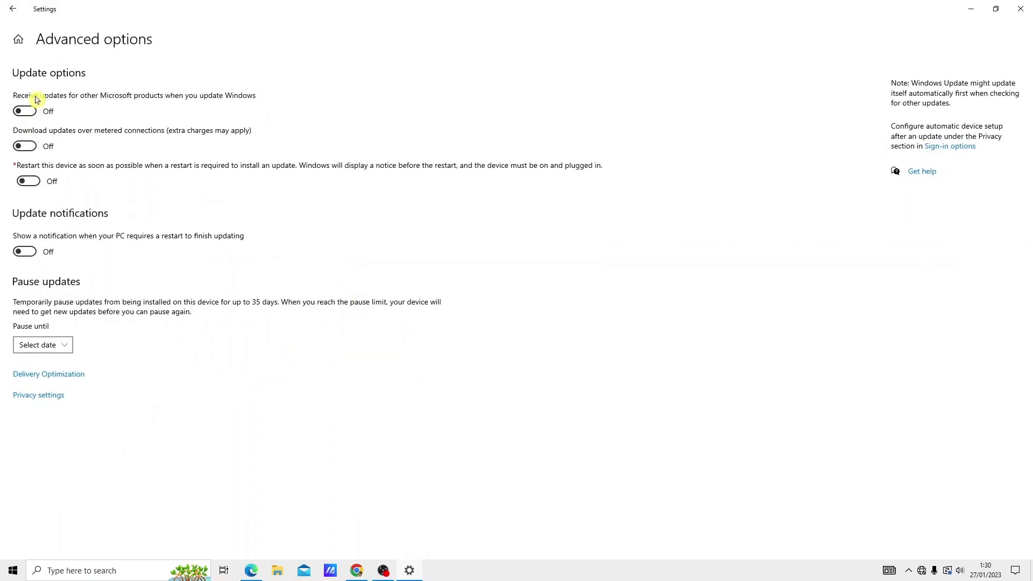
Turn off downloads from other PCs in Delivery Optimization and return to the advanced update options.
click(68, 378)
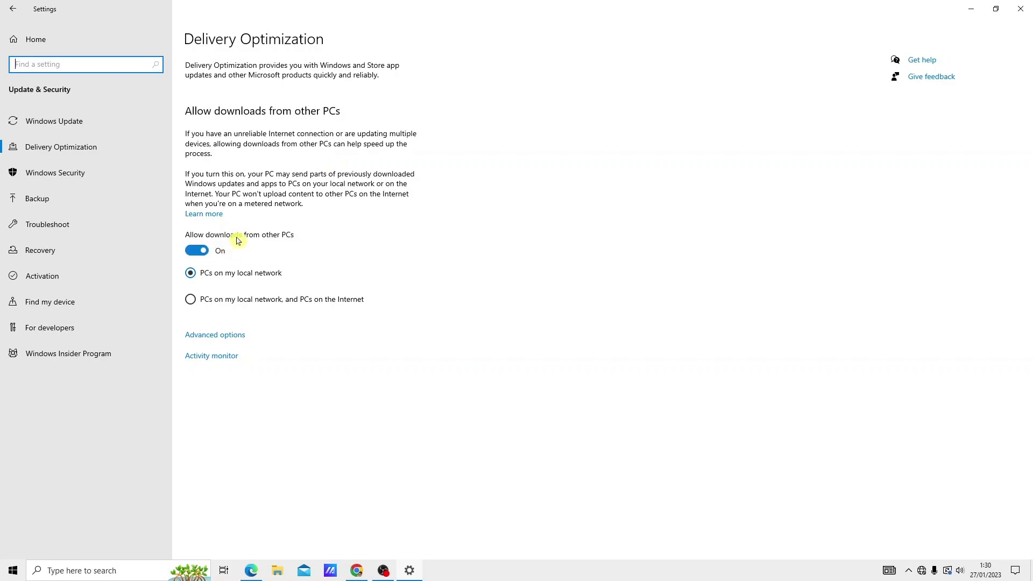
click(197, 251)
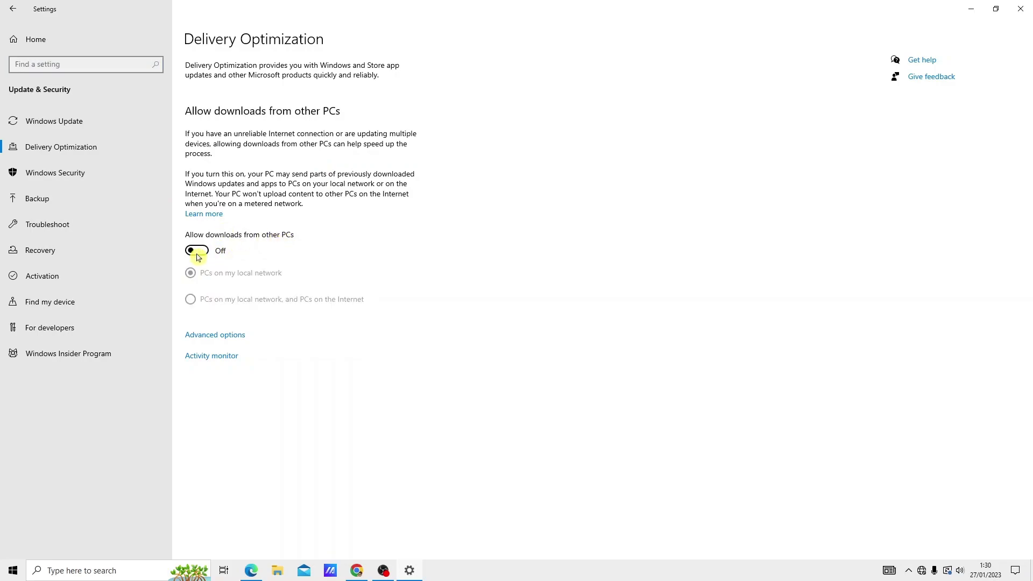
click(13, 8)
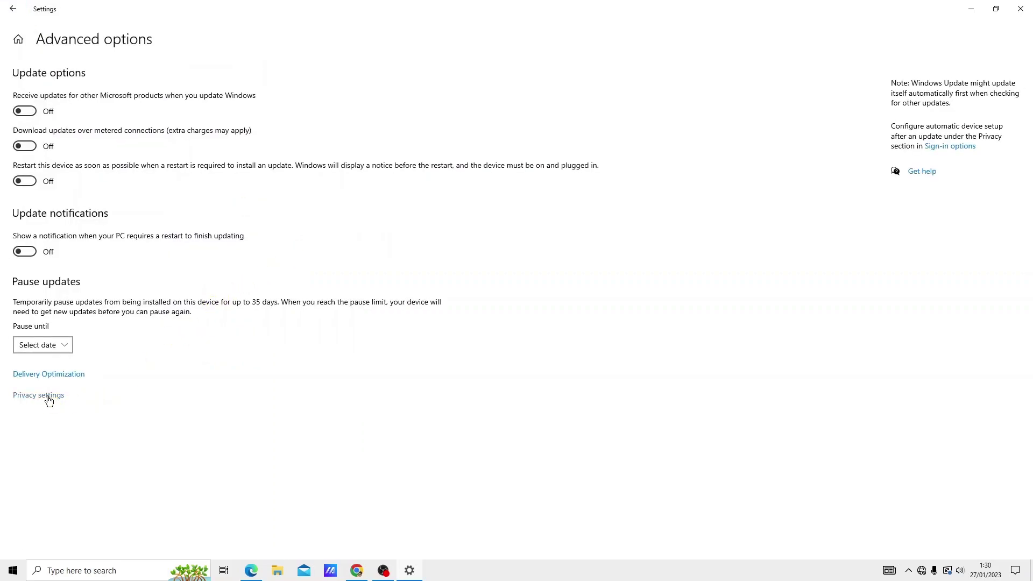
Toggle the four General privacy options for advertising ID, language list, app launch tracking and suggested content, and close Settings.
click(49, 399)
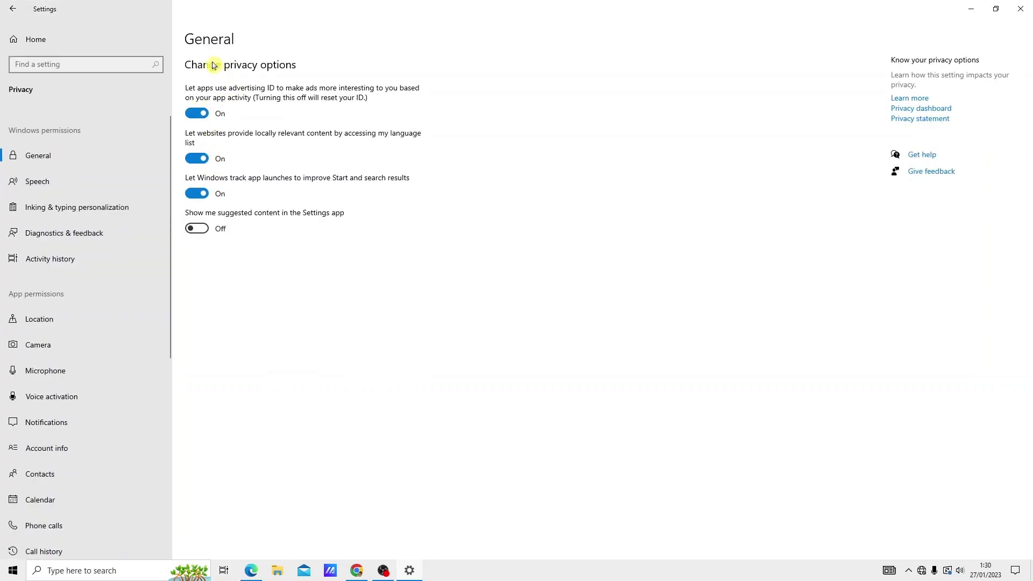
click(197, 113)
click(197, 158)
click(197, 193)
click(197, 228)
click(1021, 9)
right_click(421, 204)
click(456, 238)
right_click(383, 207)
click(405, 233)
right_click(342, 202)
click(366, 234)
right_click(332, 212)
click(360, 245)
right_click(342, 215)
click(356, 245)
right_click(335, 208)
click(361, 243)
right_click(345, 213)
click(367, 247)
right_click(360, 231)
click(404, 268)
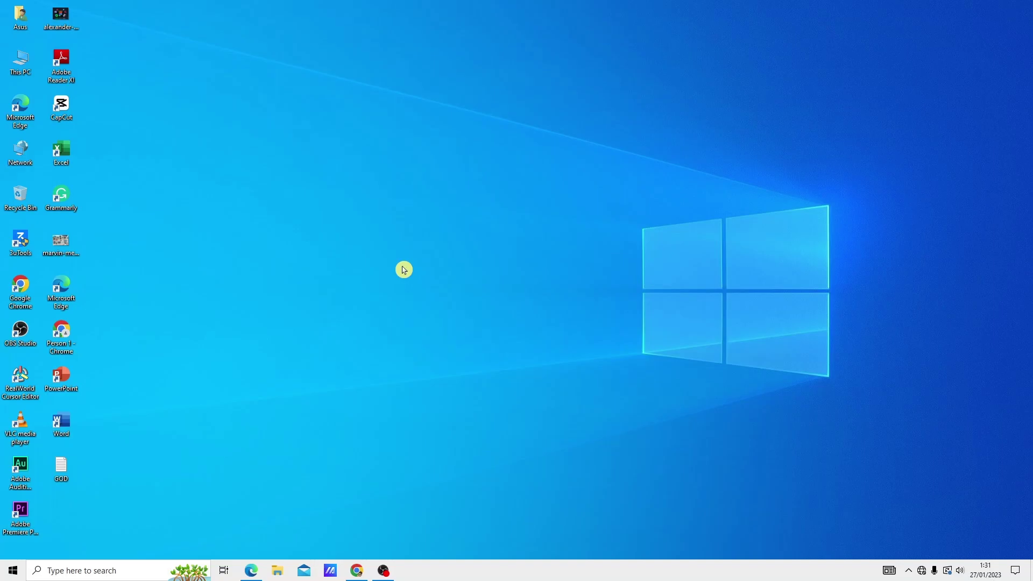
right_click(321, 219)
right_click(235, 226)
right_click(223, 236)
click(235, 267)
right_click(222, 242)
click(249, 273)
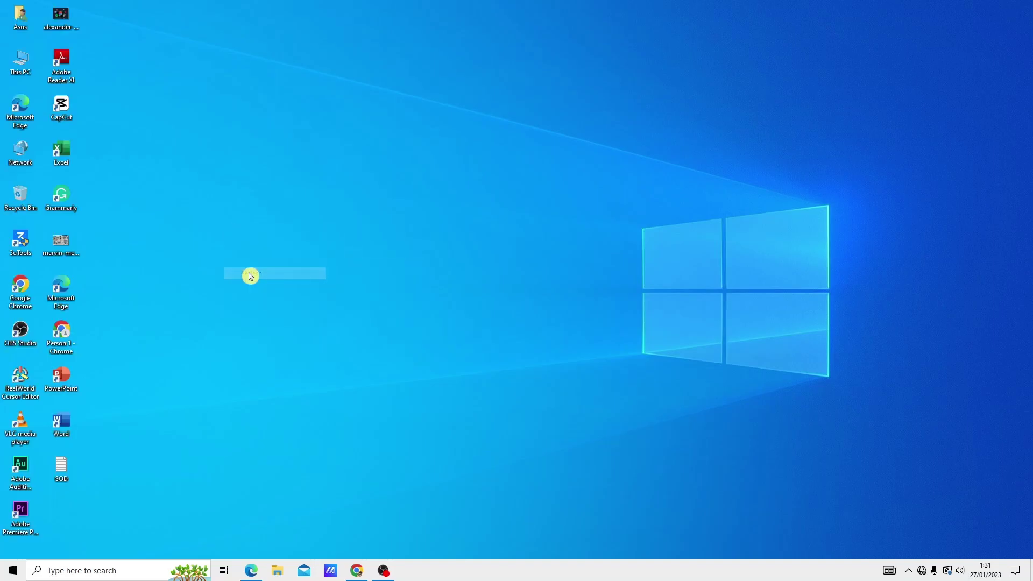
right_click(237, 219)
click(261, 246)
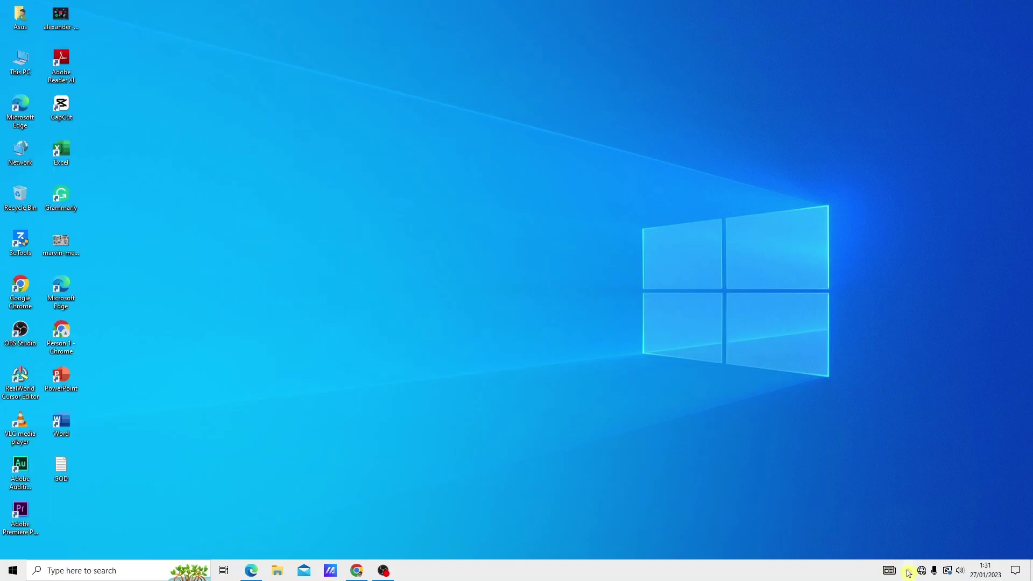
click(909, 570)
right_click(421, 208)
click(446, 238)
right_click(164, 194)
click(201, 226)
right_click(200, 223)
click(221, 257)
right_click(193, 196)
click(215, 227)
right_click(200, 208)
click(225, 245)
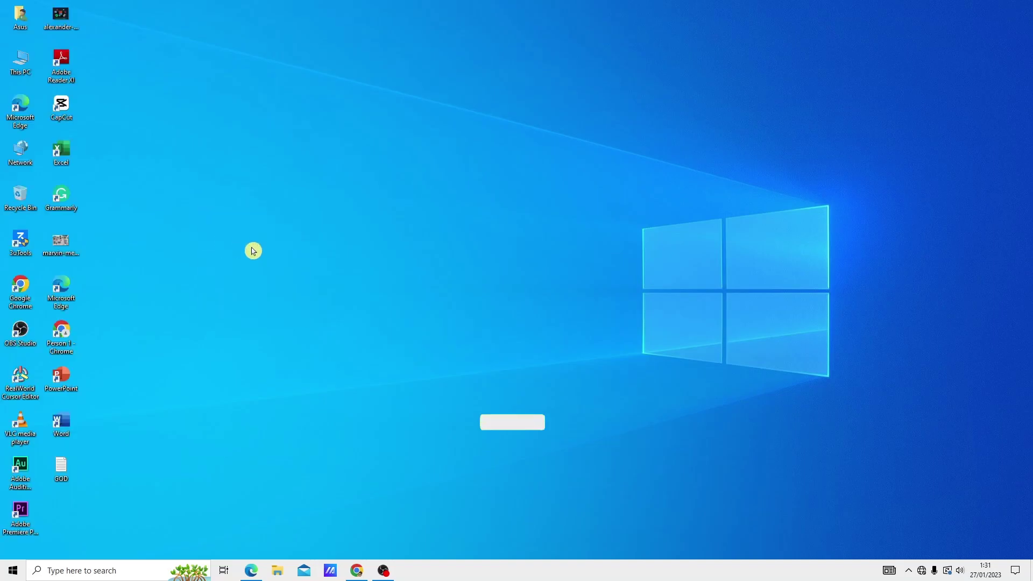
right_click(253, 251)
click(224, 258)
right_click(223, 244)
click(240, 273)
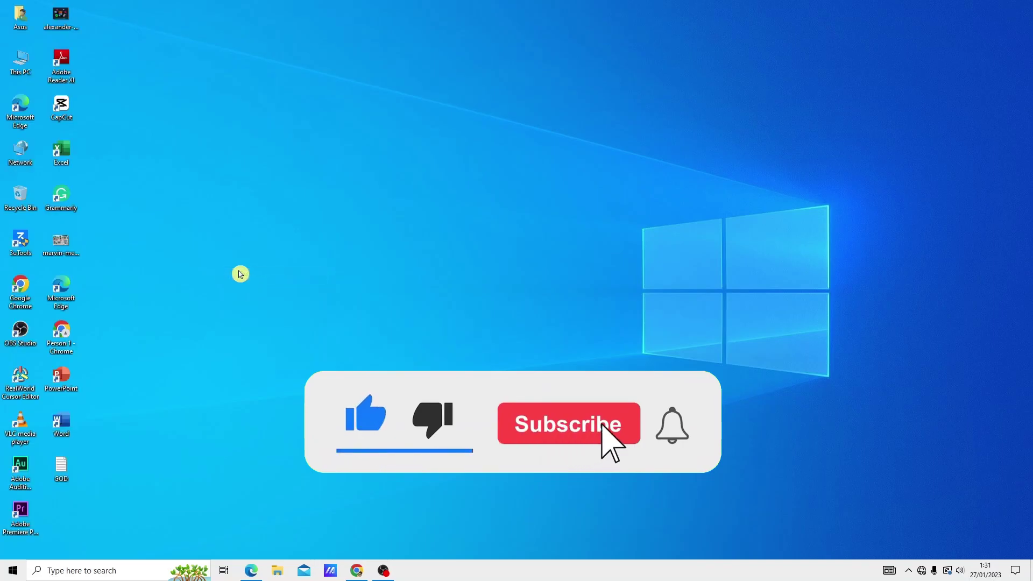